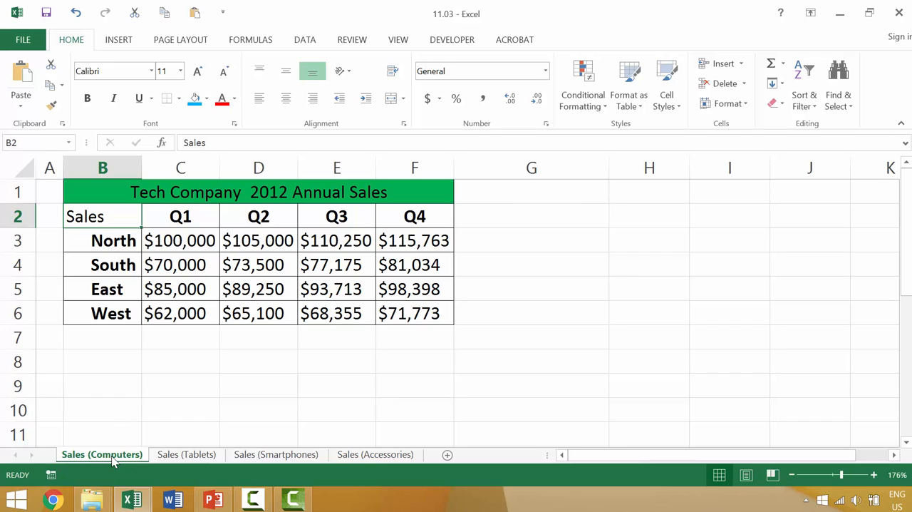
# Move the Sales (Computers) sheet after Sales (Tablets) and return it to before Sales (Tablets) in 11.03.xlsx.
pyautogui.moveTo(113, 459)
pyautogui.mouseDown()
pyautogui.moveTo(343, 457)
pyautogui.moveTo(133, 452)
pyautogui.moveTo(145, 456)
pyautogui.mouseUp()
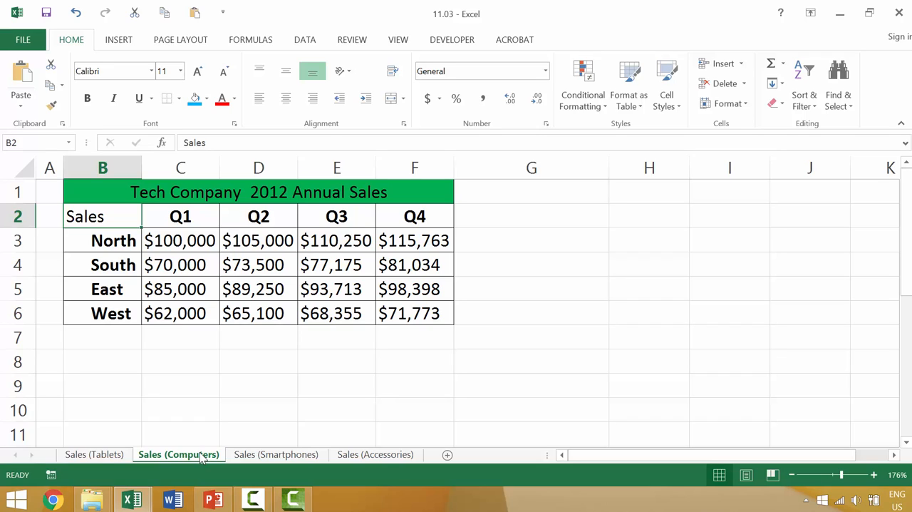
pyautogui.rightClick(189, 457)
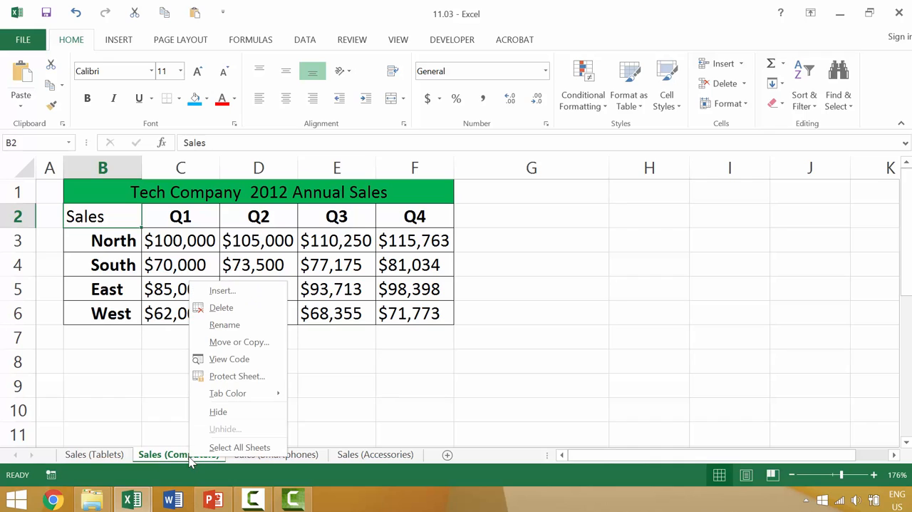
pyautogui.click(226, 347)
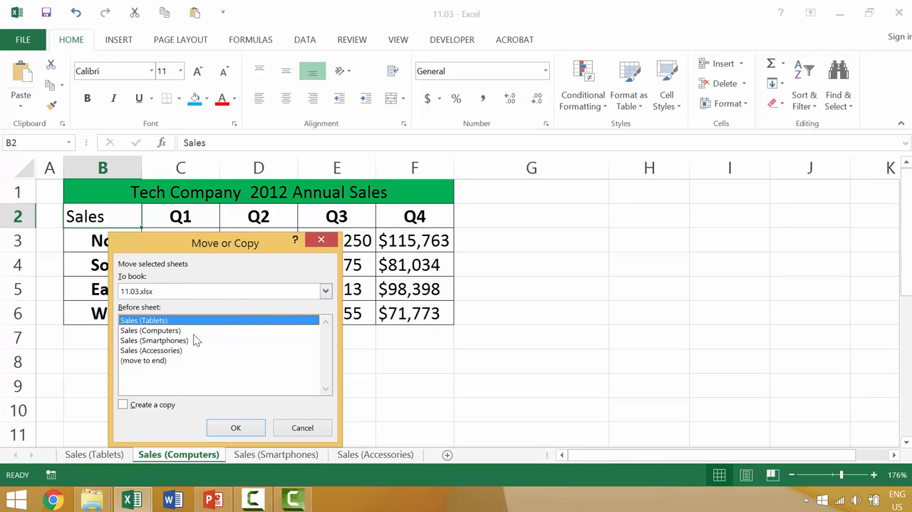
pyautogui.click(181, 293)
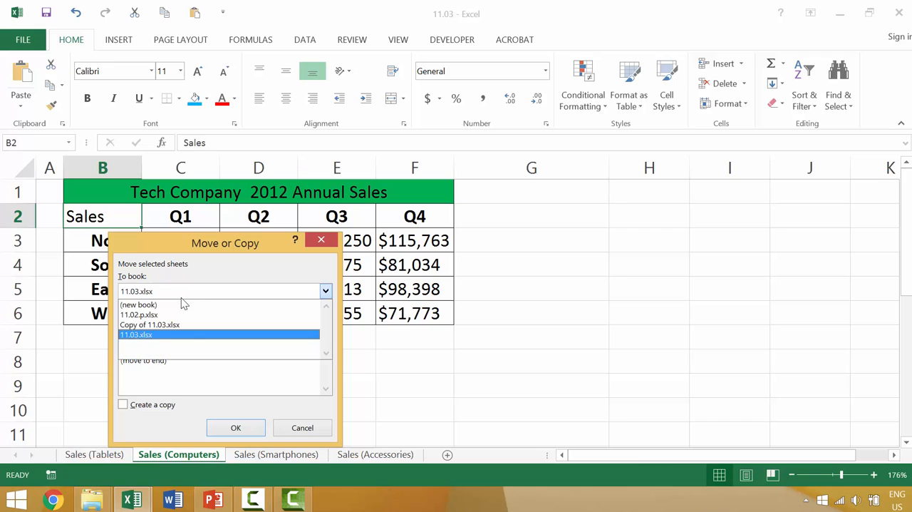
pyautogui.click(165, 340)
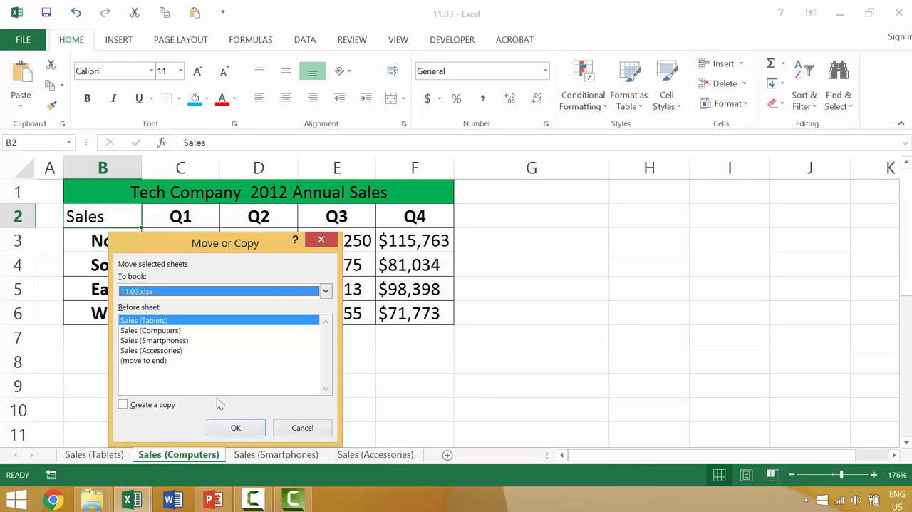
pyautogui.click(235, 427)
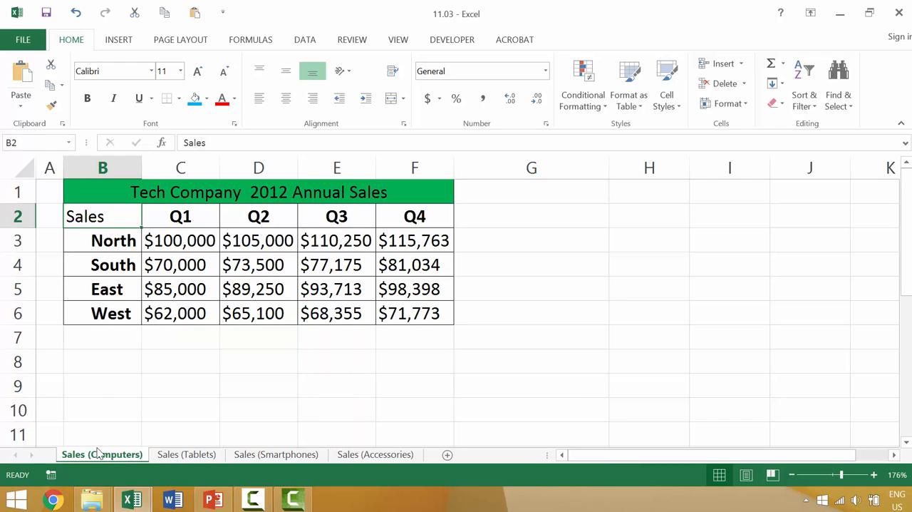
# Move the Sales (Accessories) sheet ahead of Sales (Smartphones) and on to before Sales (Computers) in the same workbook.
pyautogui.click(351, 454)
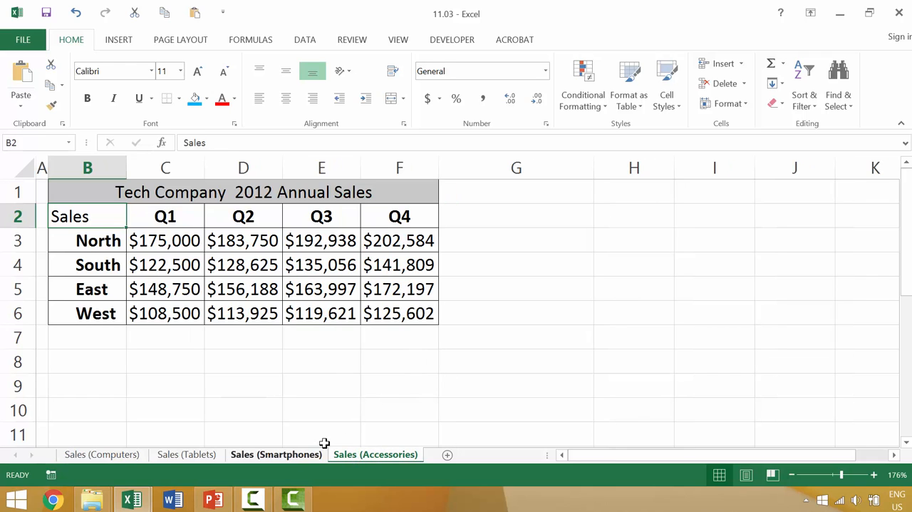
pyautogui.moveTo(378, 457); pyautogui.dragTo(350, 453)
pyautogui.rightClick(289, 462)
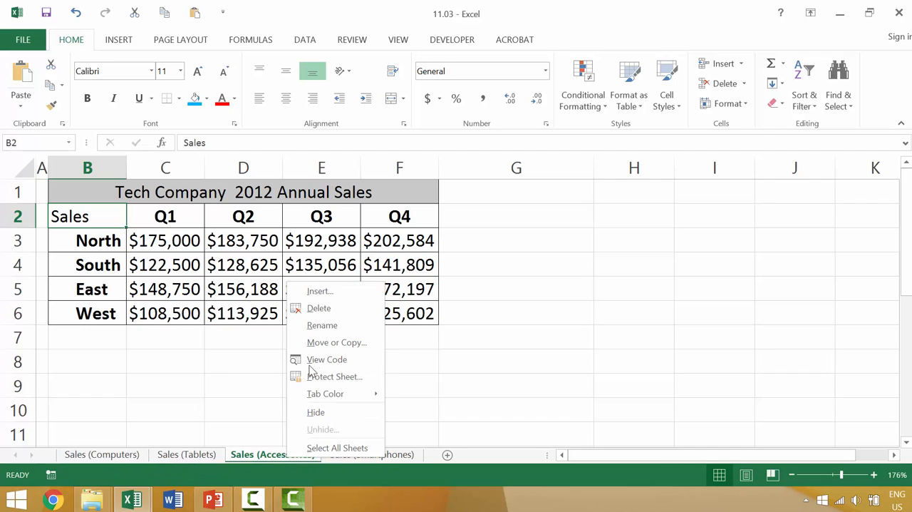
pyautogui.click(319, 341)
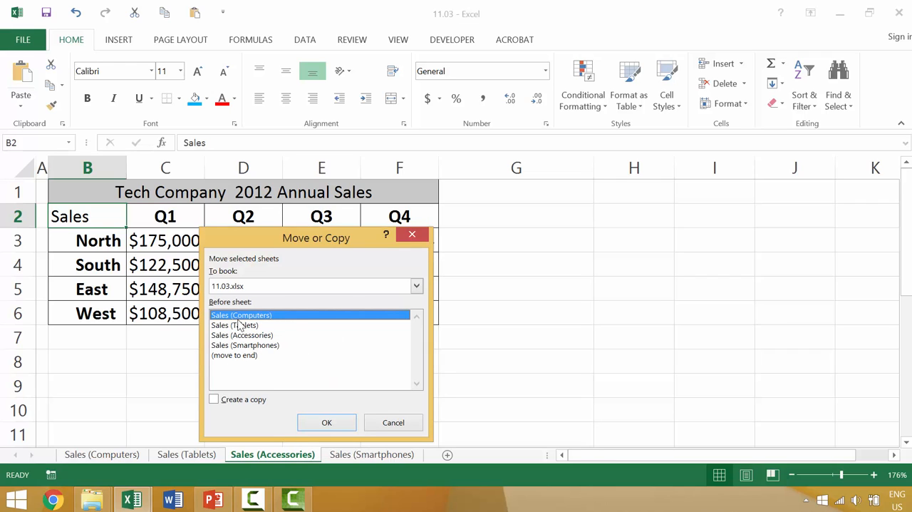
pyautogui.click(332, 424)
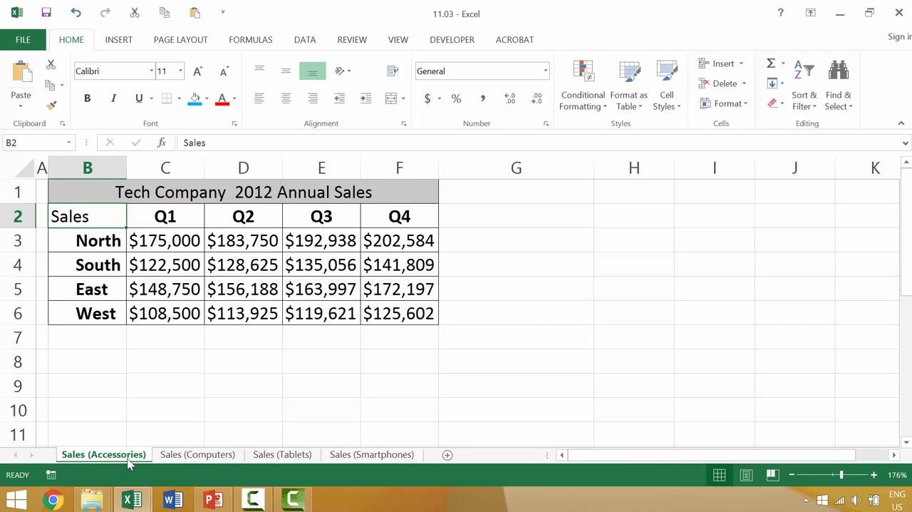
# Move the Sales (Accessories) sheet out of 11.03.xlsx into a new workbook.
pyautogui.rightClick(130, 463)
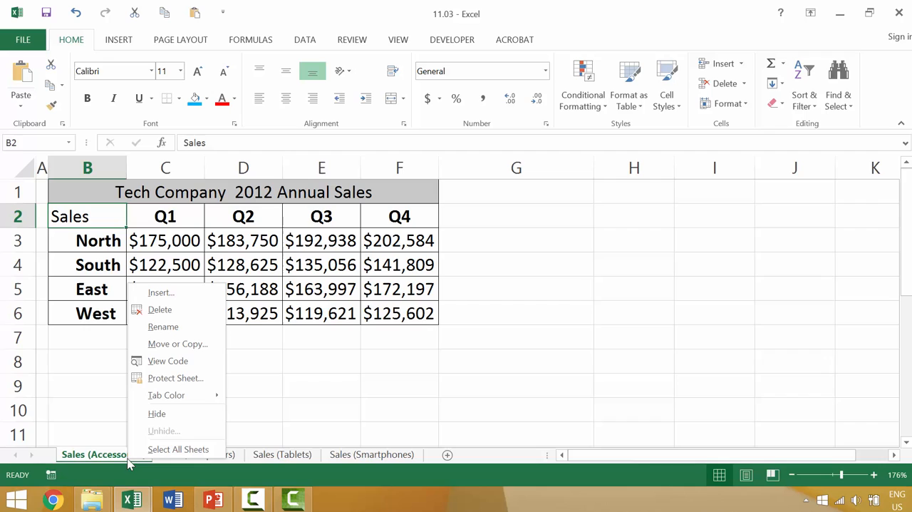
pyautogui.click(197, 344)
pyautogui.click(140, 287)
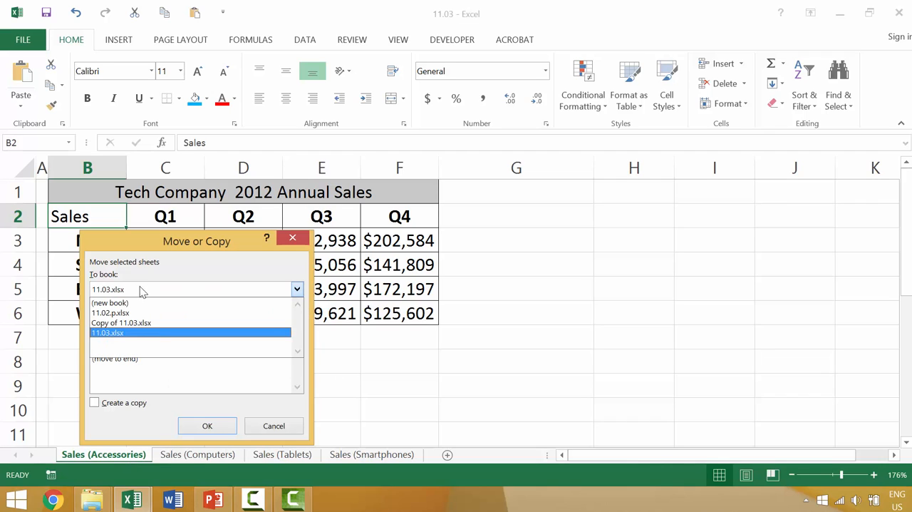
pyautogui.click(132, 297)
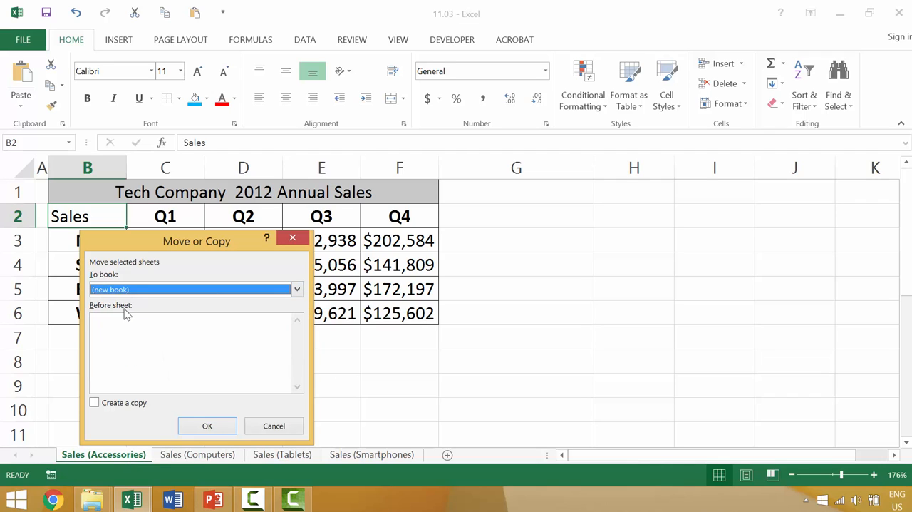
pyautogui.click(203, 427)
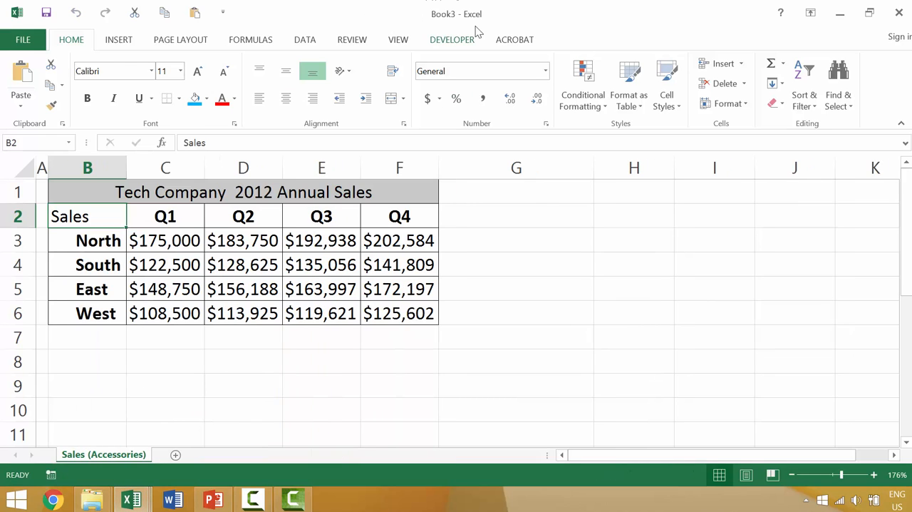
# Compare 11.03 with the new workbook and move the Sales (Accessories) sheet back to the end of 11.03.xlsx.
pyautogui.moveTo(144, 503)
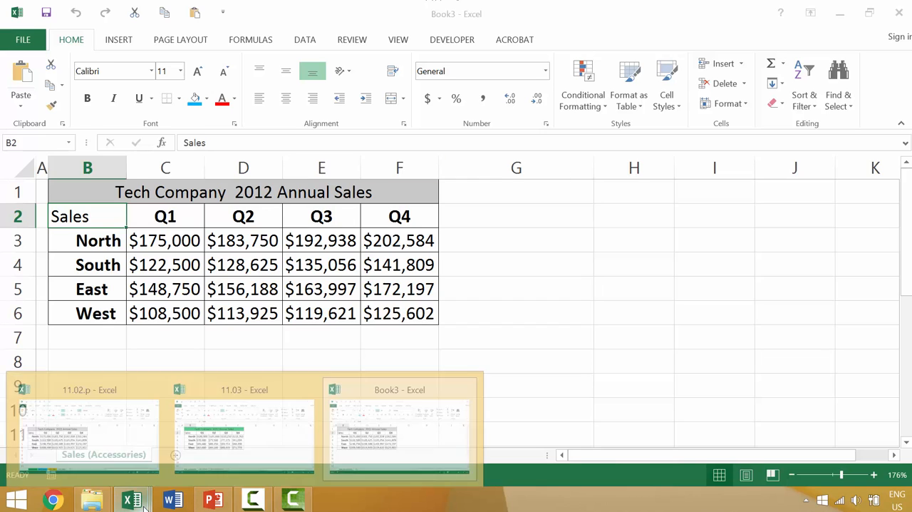
pyautogui.click(245, 436)
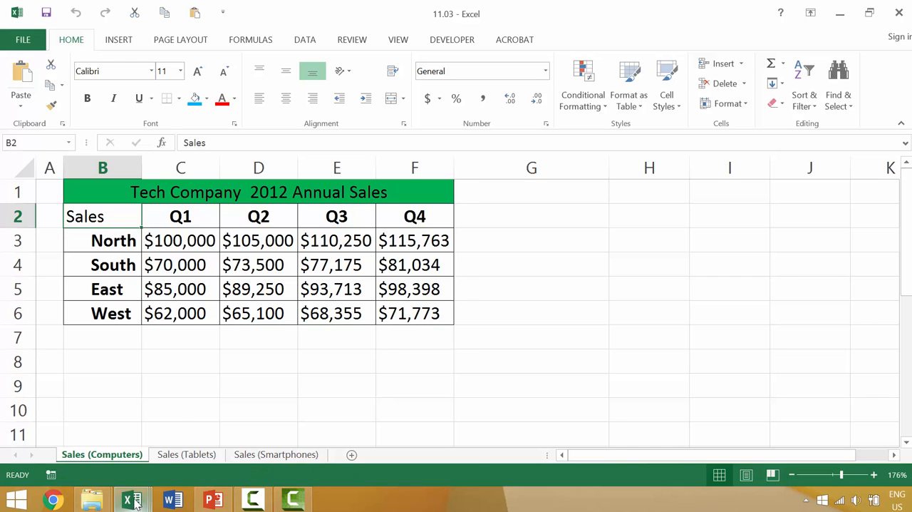
pyautogui.moveTo(132, 502)
pyautogui.click(397, 442)
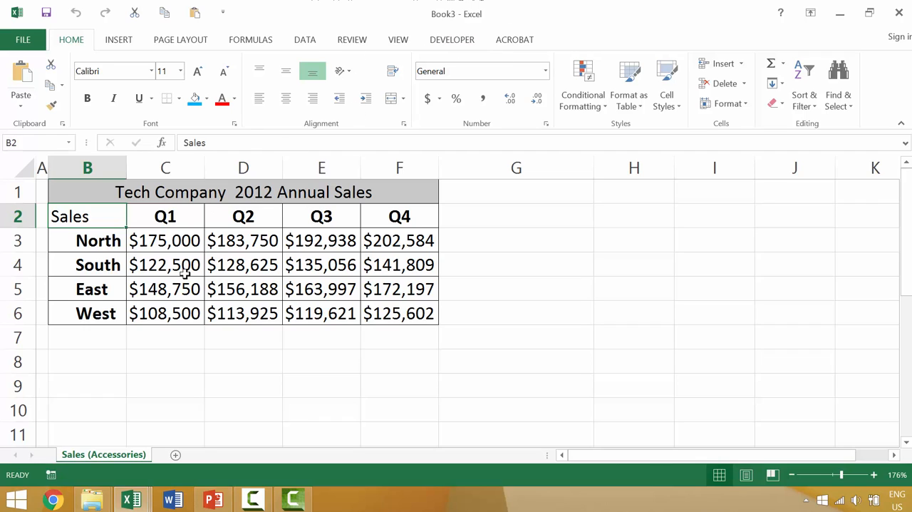
pyautogui.rightClick(131, 460)
pyautogui.click(193, 343)
pyautogui.click(134, 295)
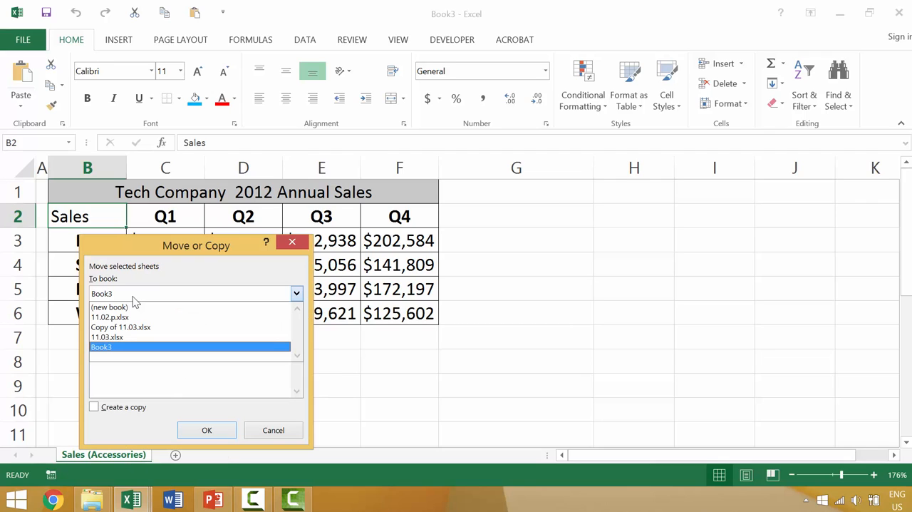
pyautogui.click(136, 337)
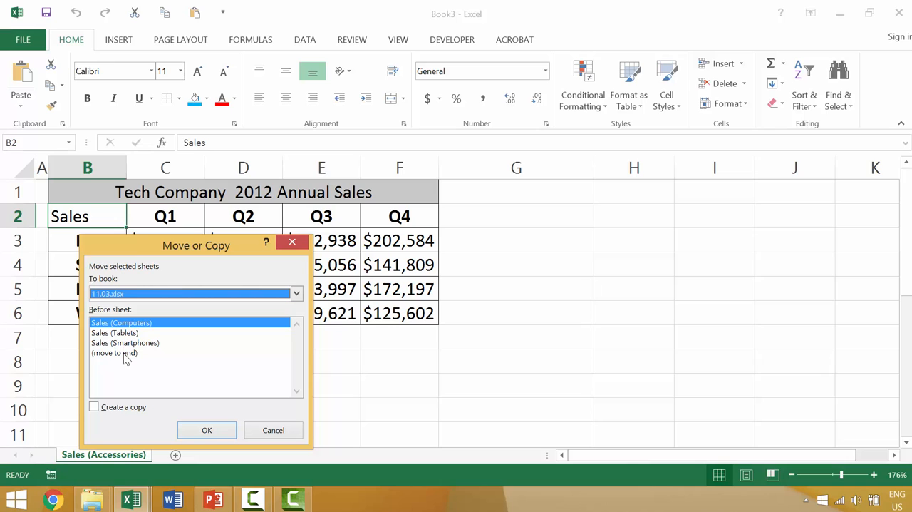
pyautogui.click(125, 352)
pyautogui.click(206, 432)
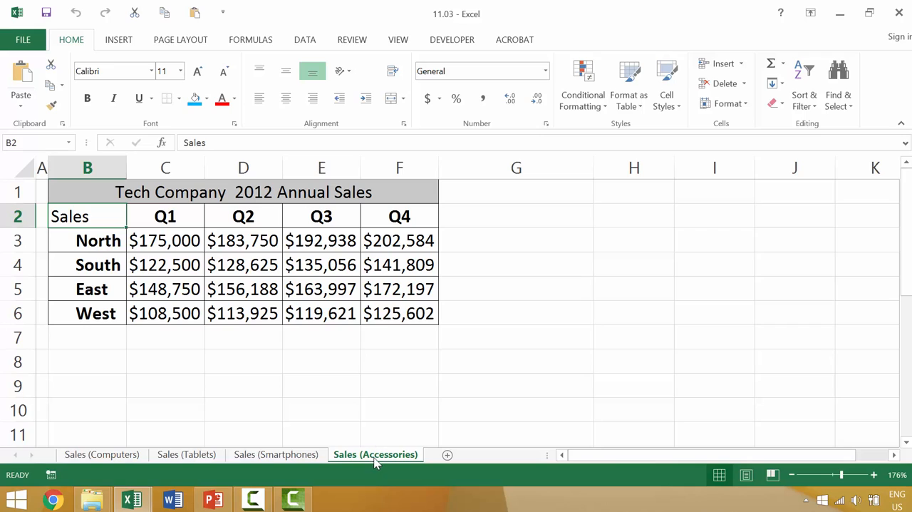
# Duplicate the Sales (Accessories) sheet directly among the sheet tabs, placing one copy before Sales (Smartphones) and another before Sales (Tablets).
pyautogui.moveTo(376, 462); pyautogui.dragTo(272, 459)
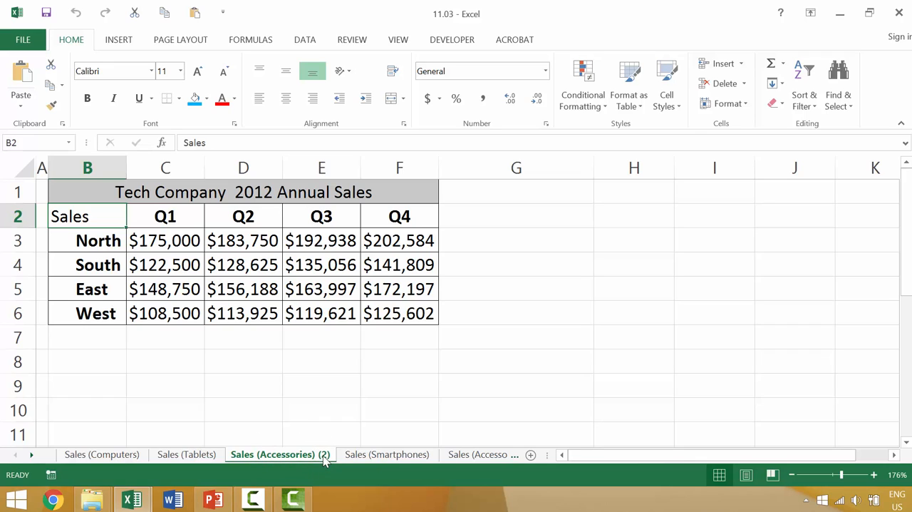
pyautogui.moveTo(304, 456); pyautogui.dragTo(255, 450)
pyautogui.moveTo(255, 450); pyautogui.dragTo(263, 456)
pyautogui.moveTo(314, 464); pyautogui.dragTo(205, 456)
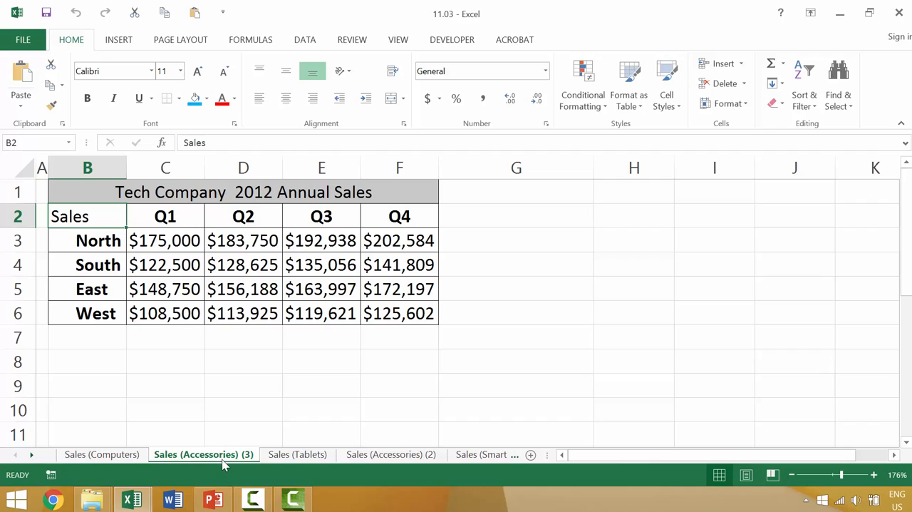
# Delete the two duplicate sheets Sales (Accessories) (3) and Sales (Accessories) (2).
pyautogui.rightClick(229, 462)
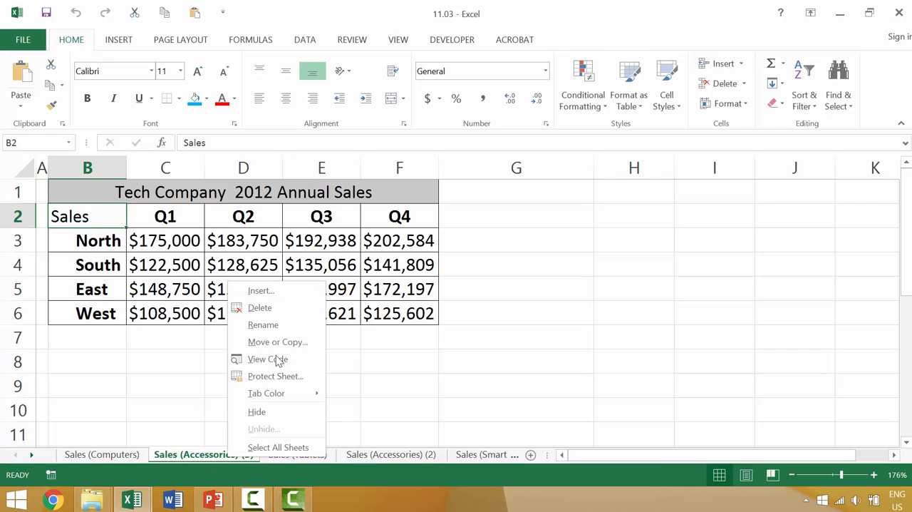
pyautogui.click(286, 308)
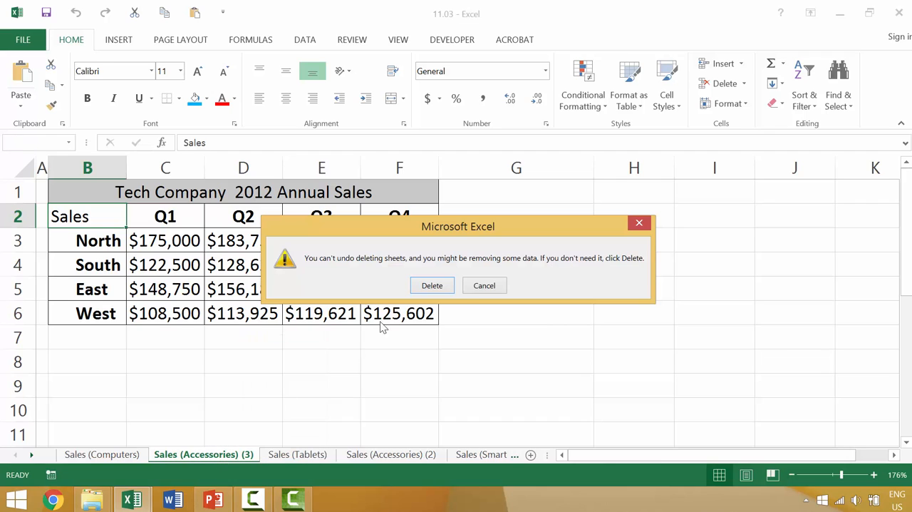
pyautogui.click(432, 285)
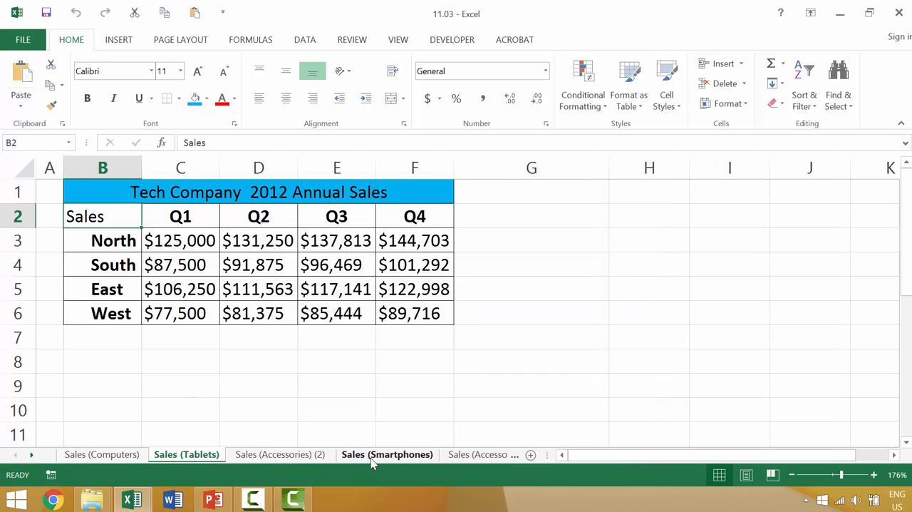
pyautogui.click(292, 457)
pyautogui.rightClick(305, 457)
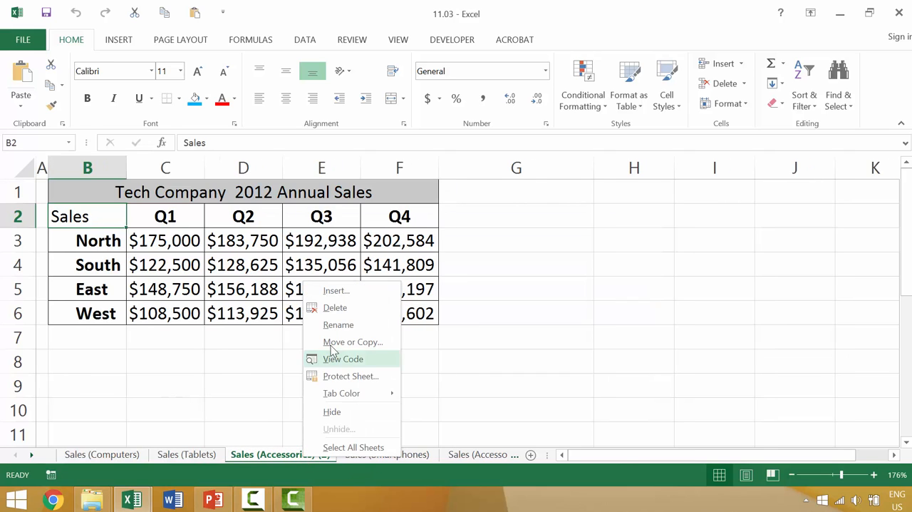
pyautogui.click(342, 308)
pyautogui.click(431, 285)
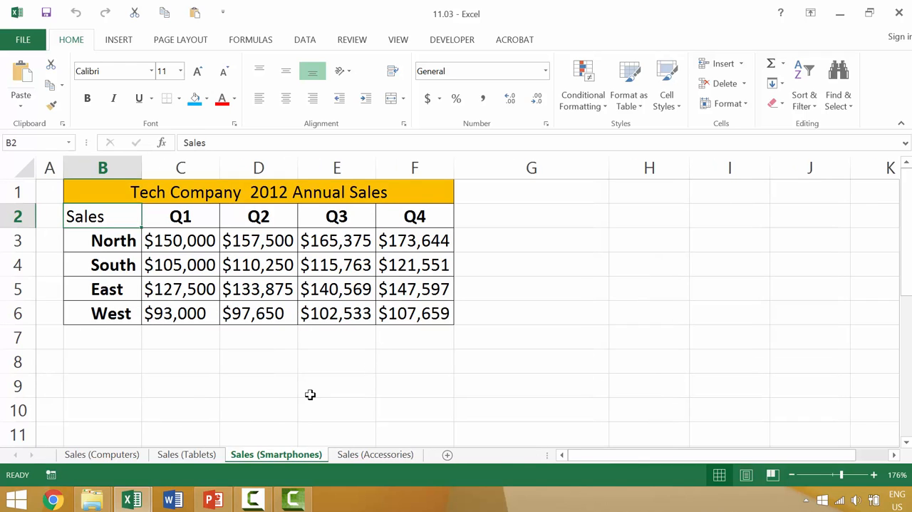
# Create a copy of the Sales (Accessories) sheet at the end of 11.03.xlsx.
pyautogui.rightClick(363, 459)
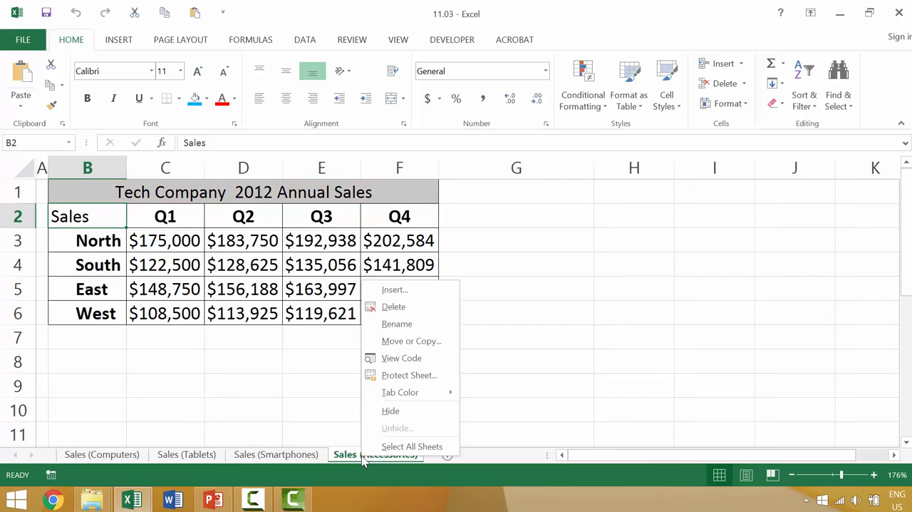
pyautogui.click(399, 342)
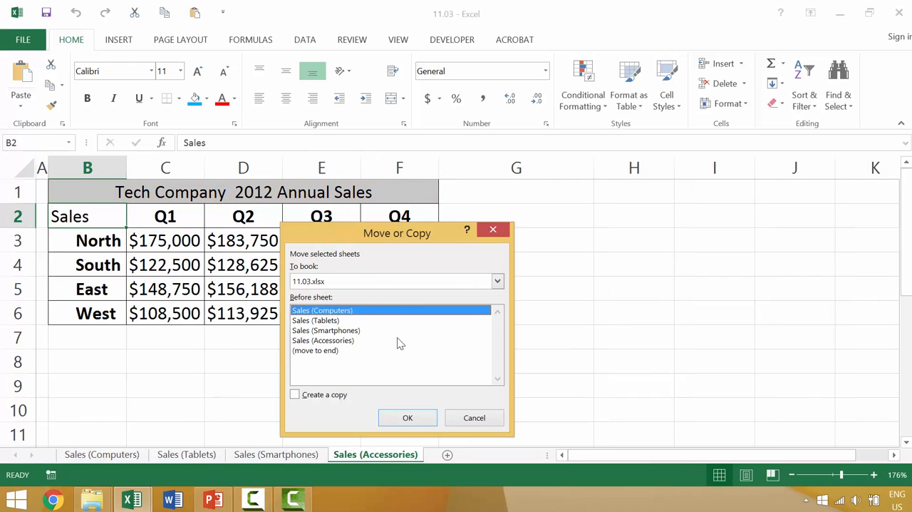
pyautogui.click(342, 281)
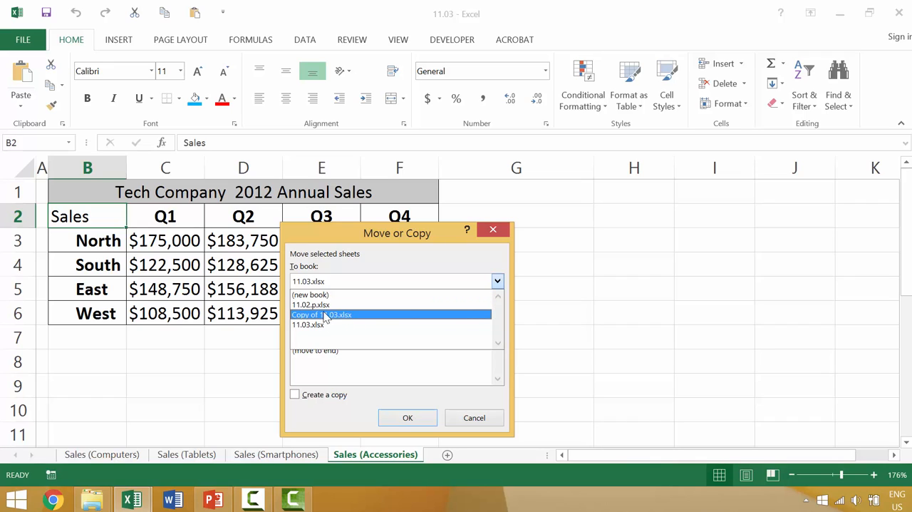
pyautogui.click(320, 325)
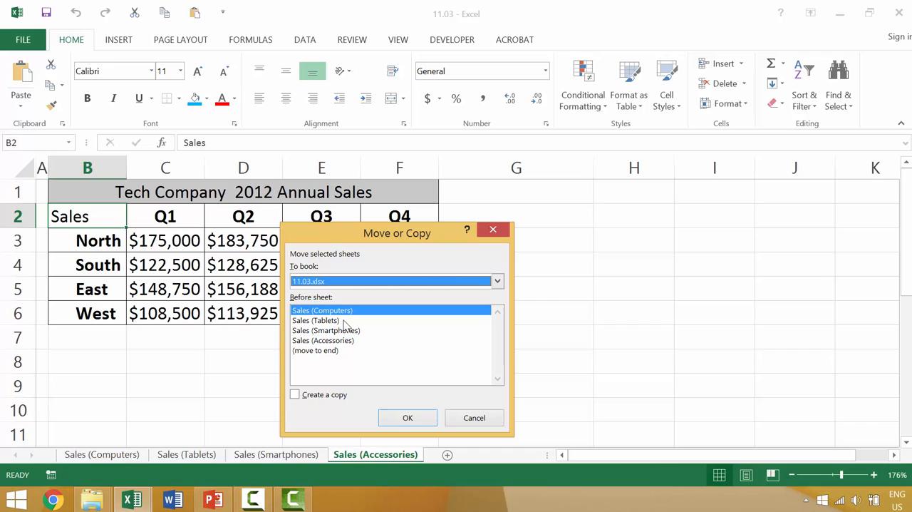
pyautogui.click(309, 397)
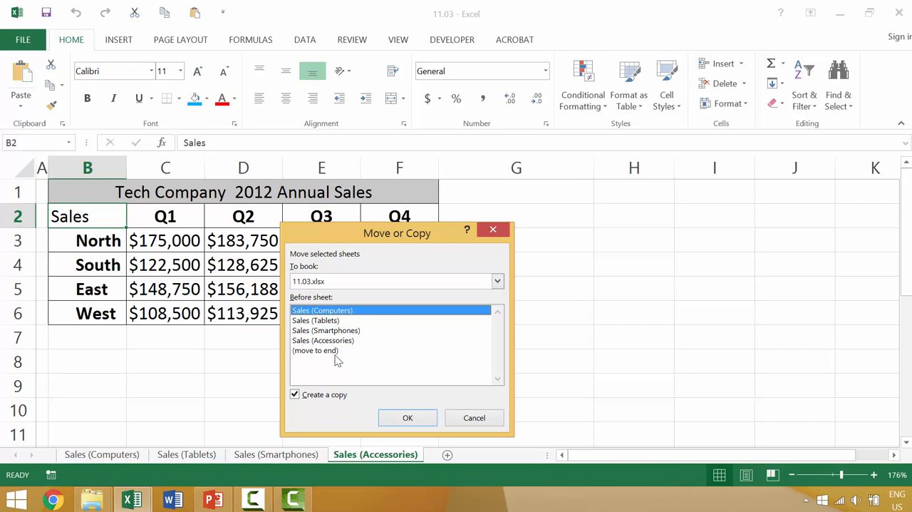
pyautogui.click(338, 353)
pyautogui.click(409, 418)
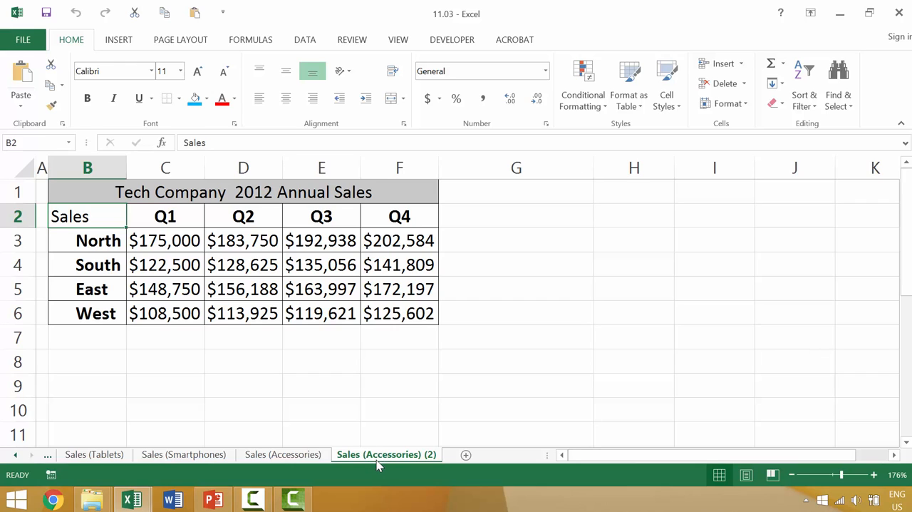
# Copy the Sales (Smartphones) sheet into a new workbook, keeping the original, and switch back to 11.03.xlsx.
pyautogui.click(184, 460)
pyautogui.rightClick(188, 458)
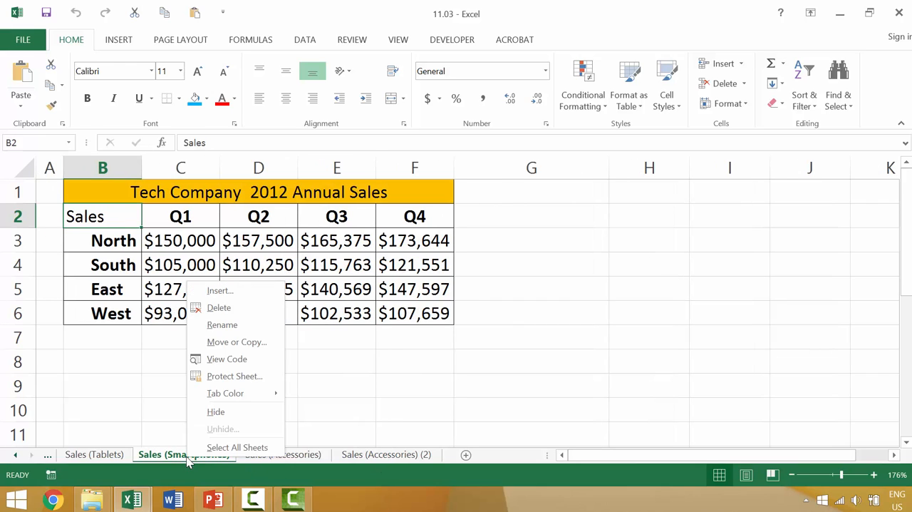
pyautogui.click(229, 342)
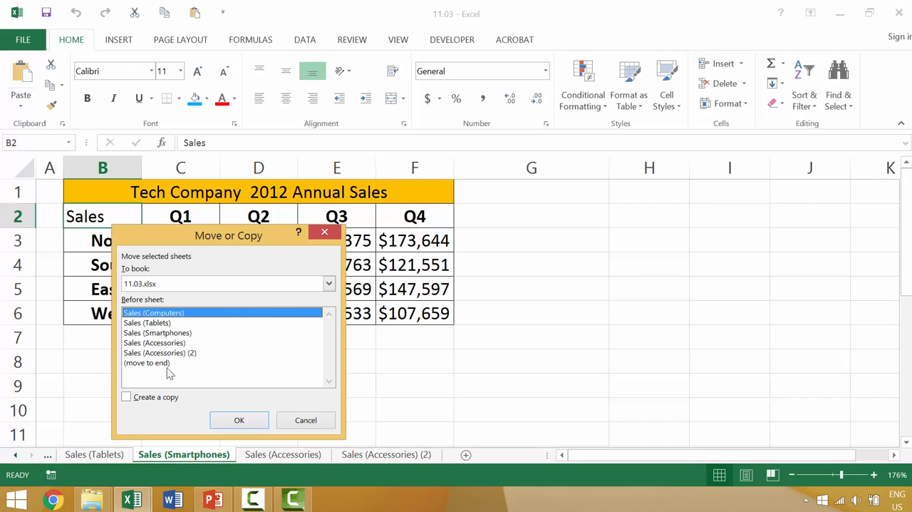
pyautogui.click(151, 403)
pyautogui.click(171, 289)
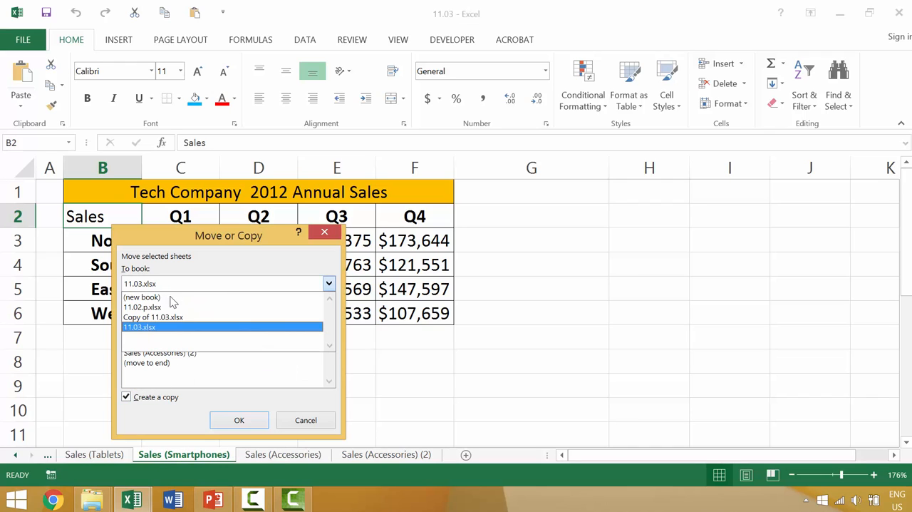
pyautogui.click(172, 305)
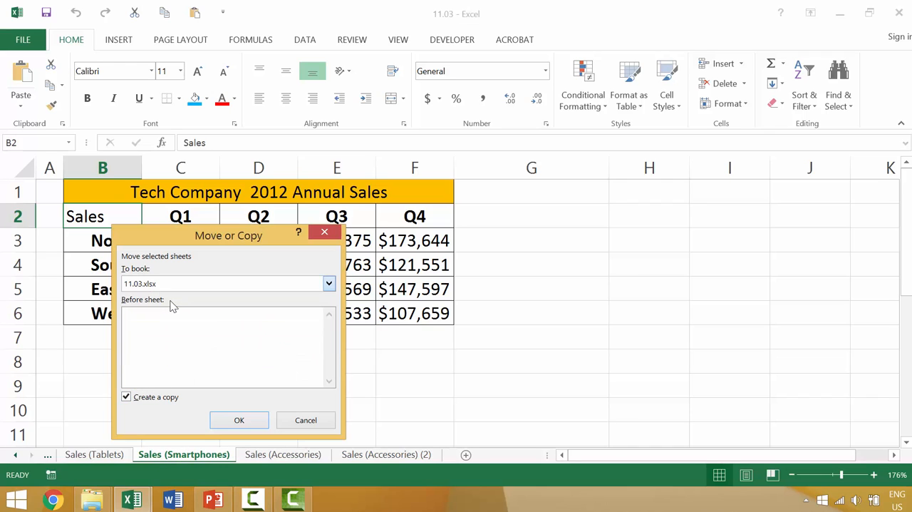
pyautogui.click(239, 419)
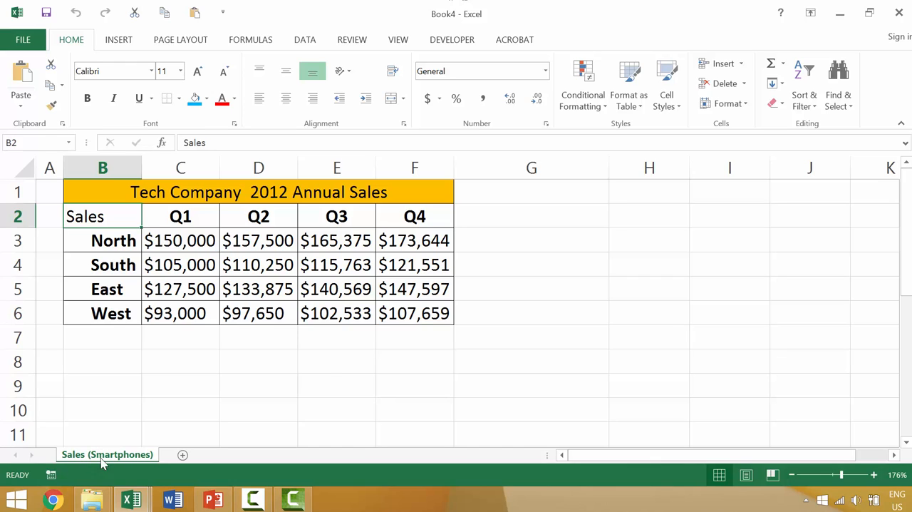
pyautogui.click(131, 499)
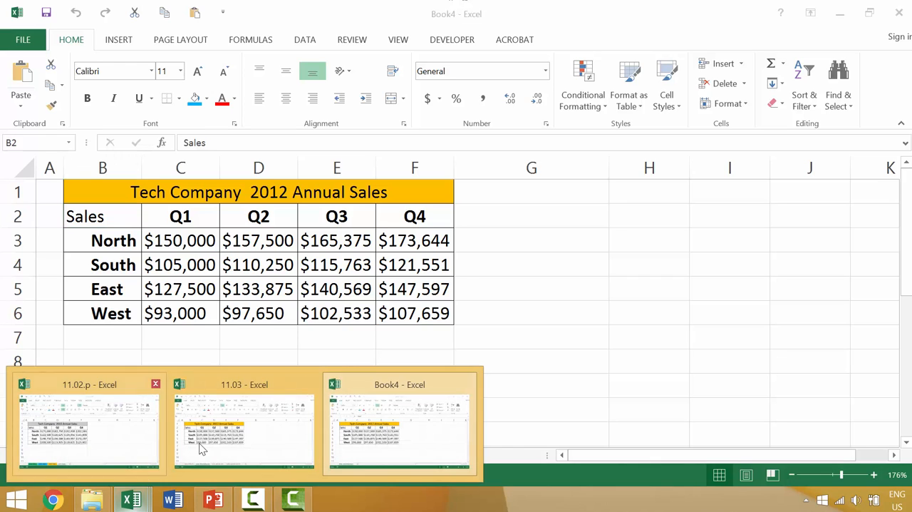
pyautogui.click(216, 441)
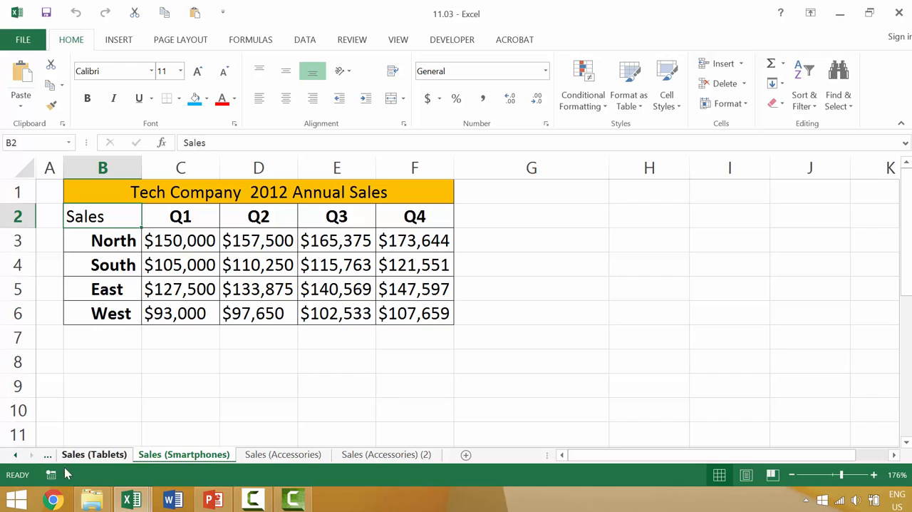
# Group the five sheets from Sales (Computers) through Sales (Accessories) (2), and ungroup them with only Sales (Accessories) (2) selected.
pyautogui.click(16, 455)
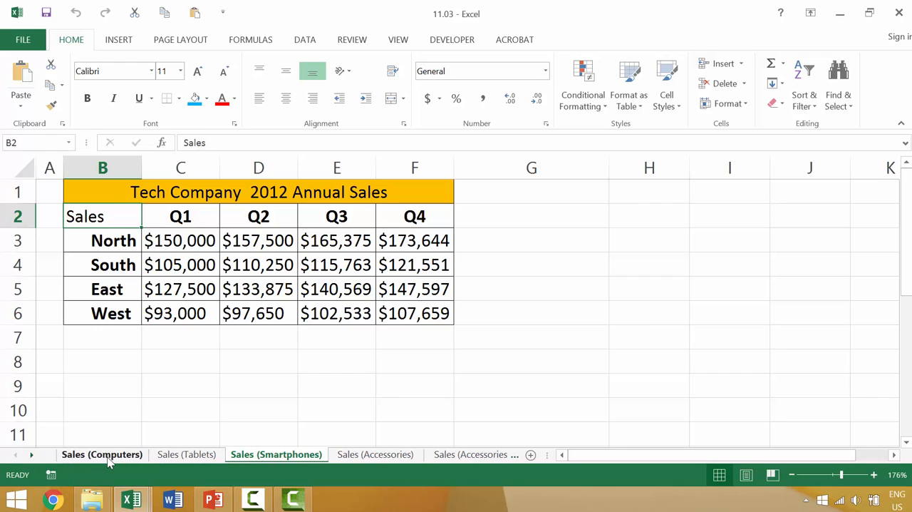
pyautogui.click(108, 462)
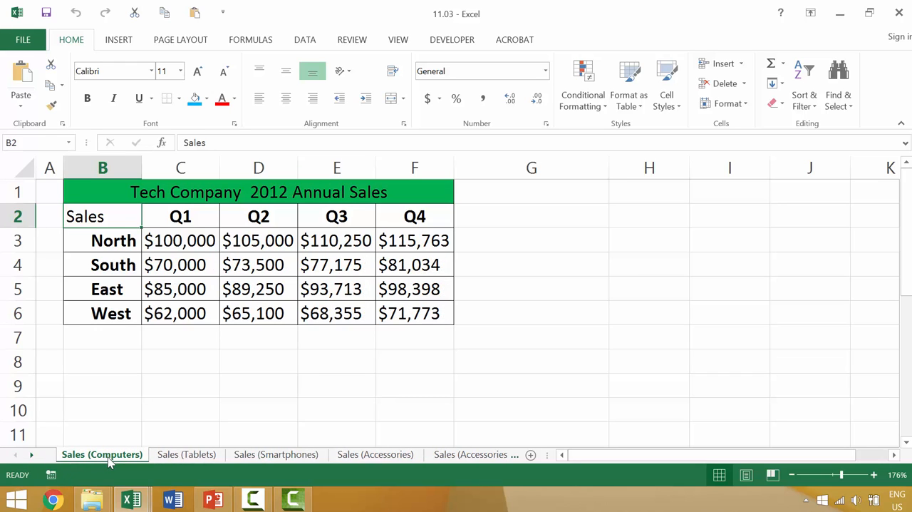
pyautogui.keyDown('ctrl'); pyautogui.click(187, 455); pyautogui.keyUp('ctrl')
pyautogui.keyDown('ctrl'); pyautogui.click(276, 454); pyautogui.keyUp('ctrl')
pyautogui.keyDown('ctrl'); pyautogui.click(375, 454); pyautogui.keyUp('ctrl')
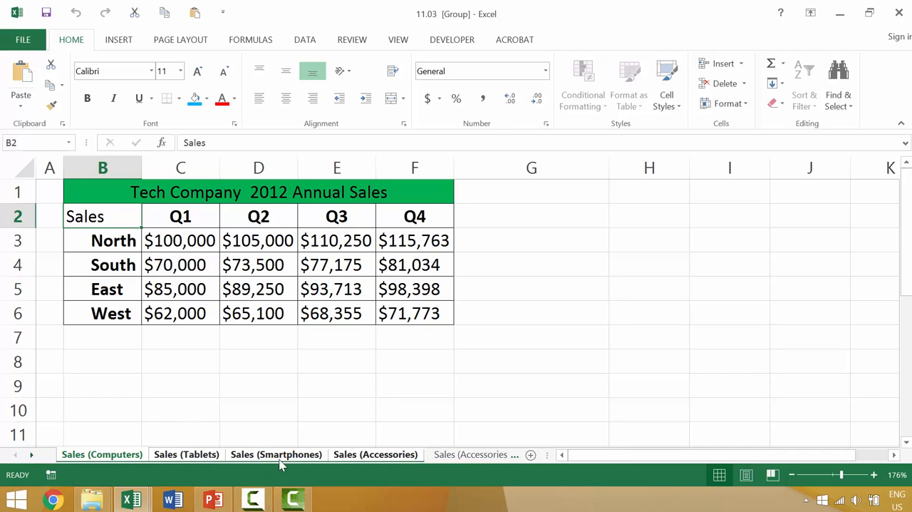
pyautogui.keyDown('ctrl'); pyautogui.click(467, 456); pyautogui.keyUp('ctrl')
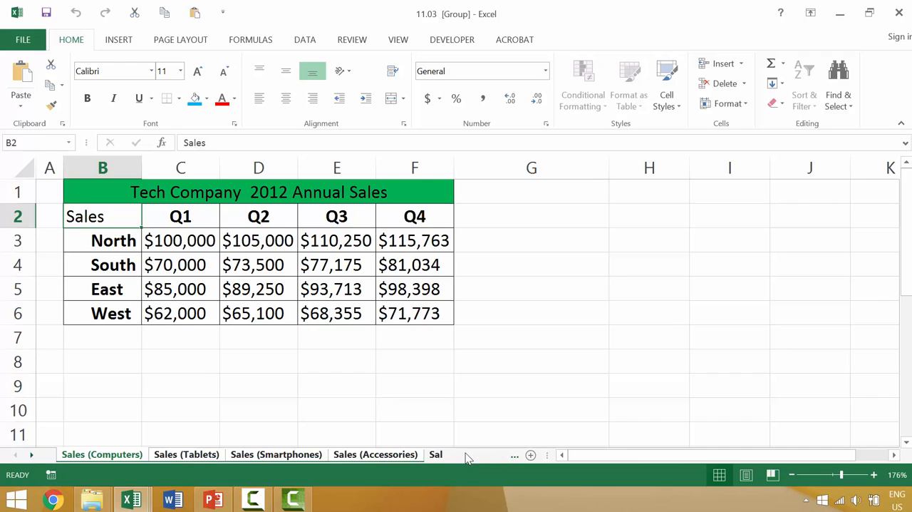
pyautogui.click(467, 455)
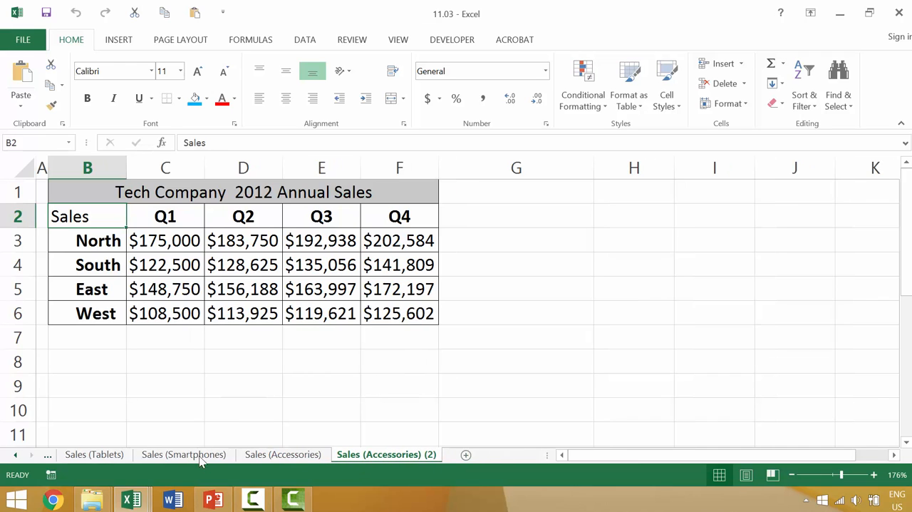
# Group the Sales (Accessories) and Sales (Smartphones) sheets, and ungroup them by selecting only Sales (Accessories) (2).
pyautogui.click(285, 455)
pyautogui.keyDown('ctrl'); pyautogui.click(187, 457); pyautogui.keyUp('ctrl')
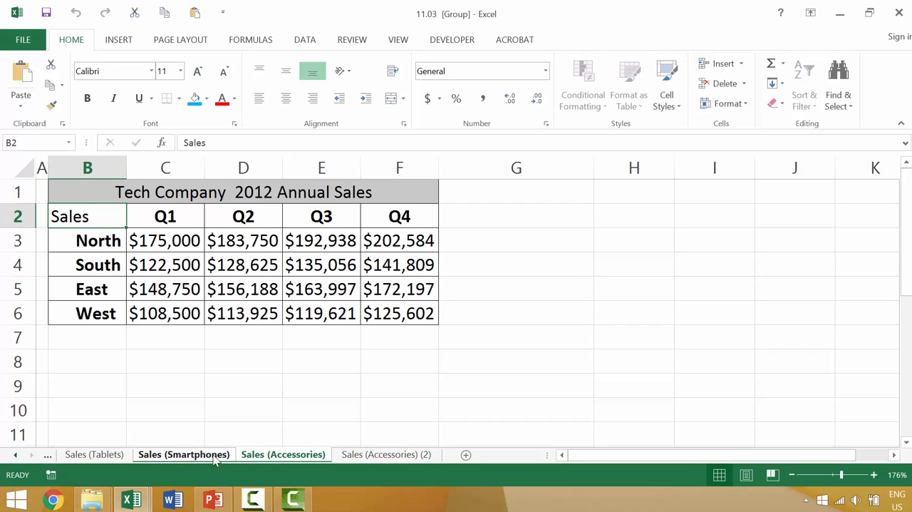
pyautogui.keyDown('ctrl'); pyautogui.click(379, 457); pyautogui.keyUp('ctrl')
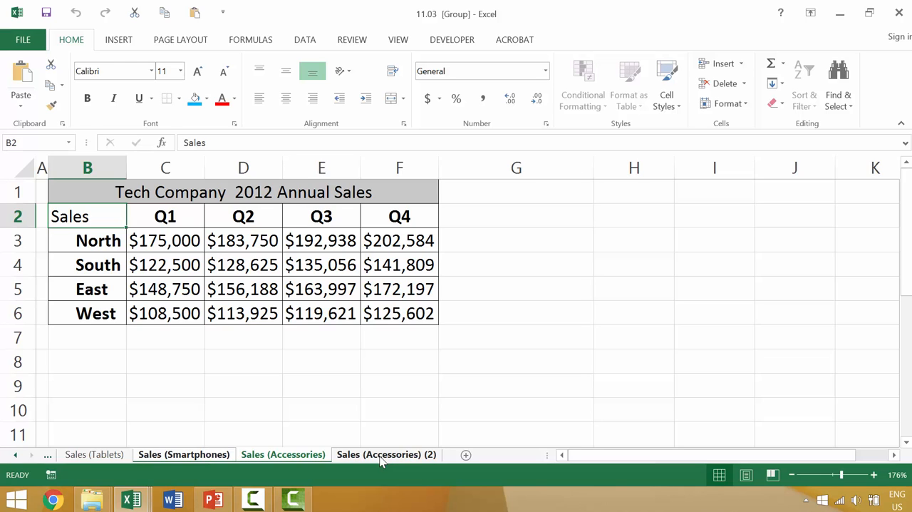
pyautogui.click(381, 460)
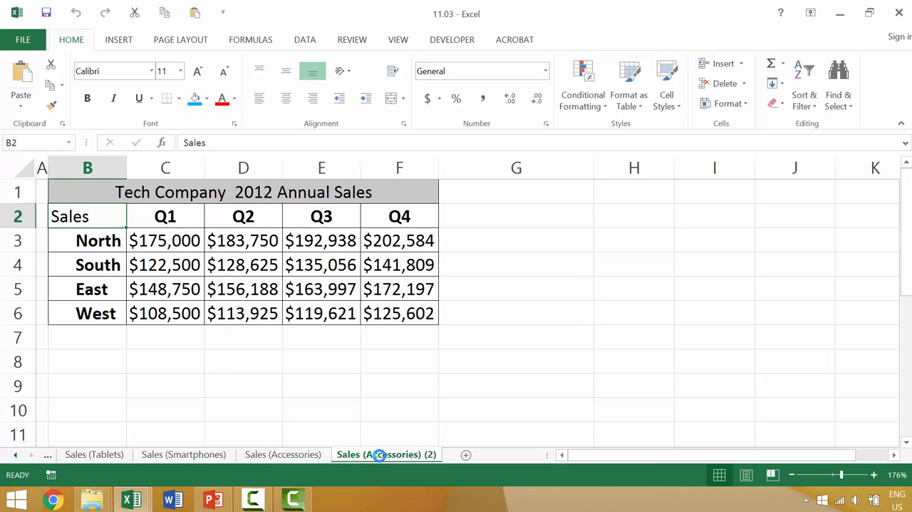
pyautogui.scroll(-2, 382, 460)
pyautogui.scroll(1, 381, 459)
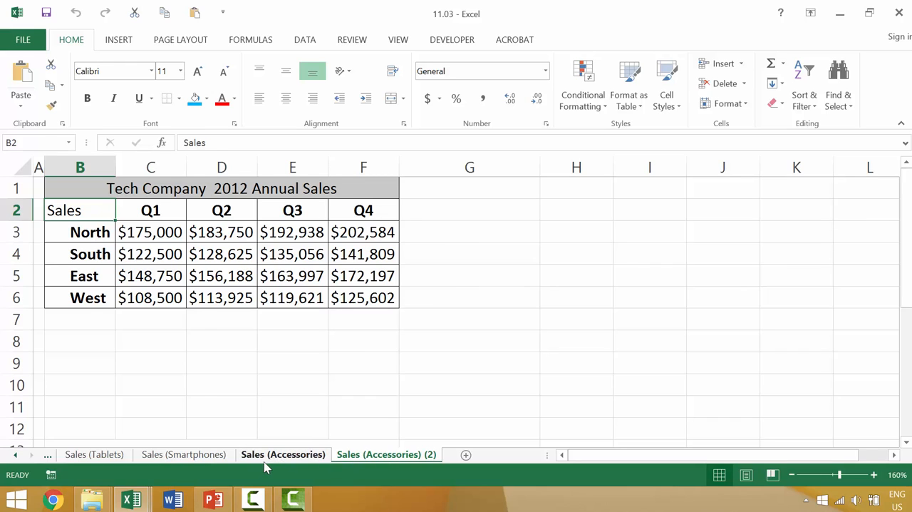
# Group the non-adjacent sheets Sales (Accessories), Sales (Tablets) and Sales (Computers), and ungroup them by selecting only Sales (Smartphones).
pyautogui.click(264, 460)
pyautogui.click(15, 454)
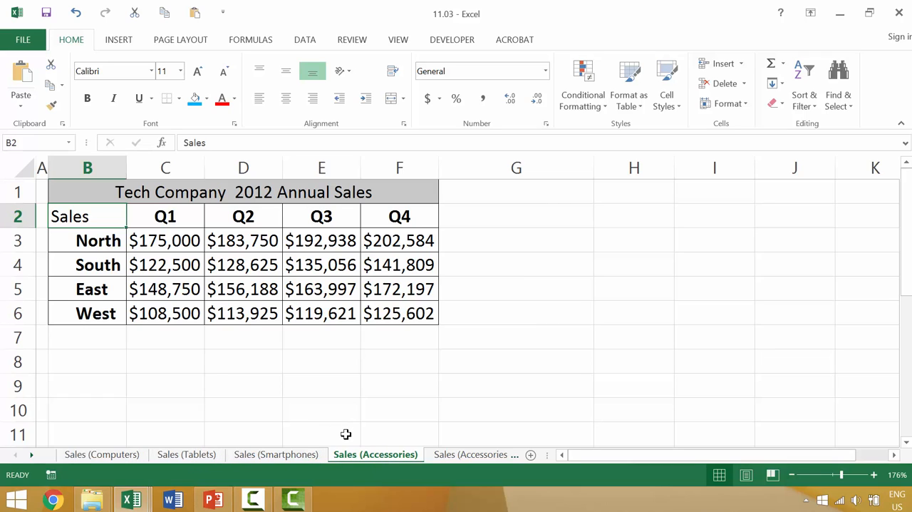
pyautogui.keyDown('ctrl'); pyautogui.click(213, 456); pyautogui.keyUp('ctrl')
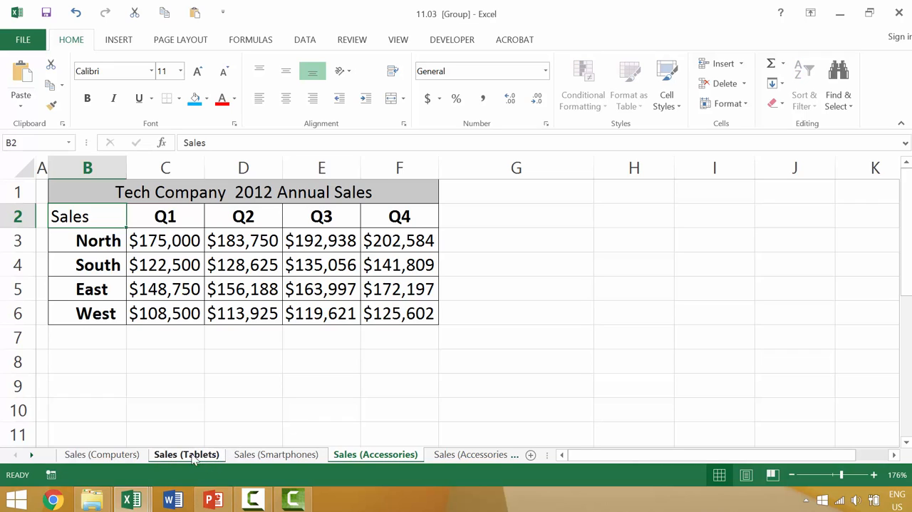
pyautogui.keyDown('ctrl'); pyautogui.click(120, 456); pyautogui.keyUp('ctrl')
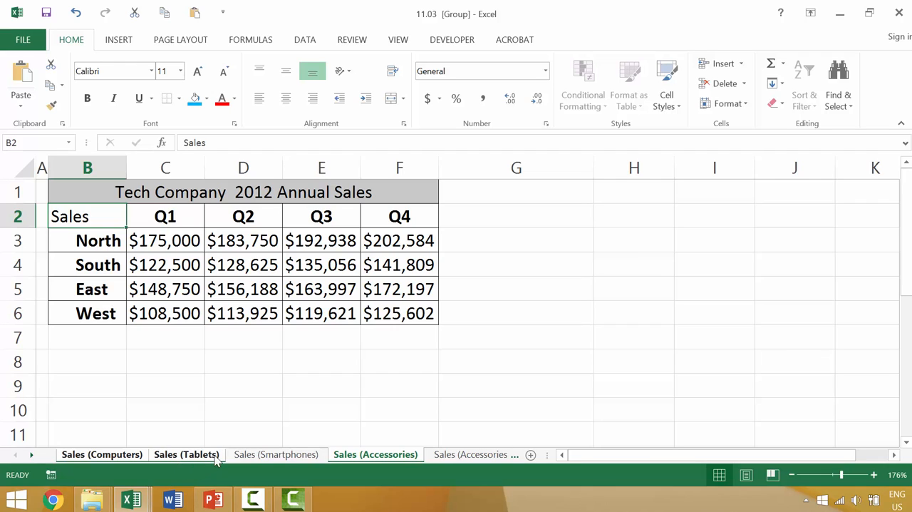
pyautogui.click(243, 456)
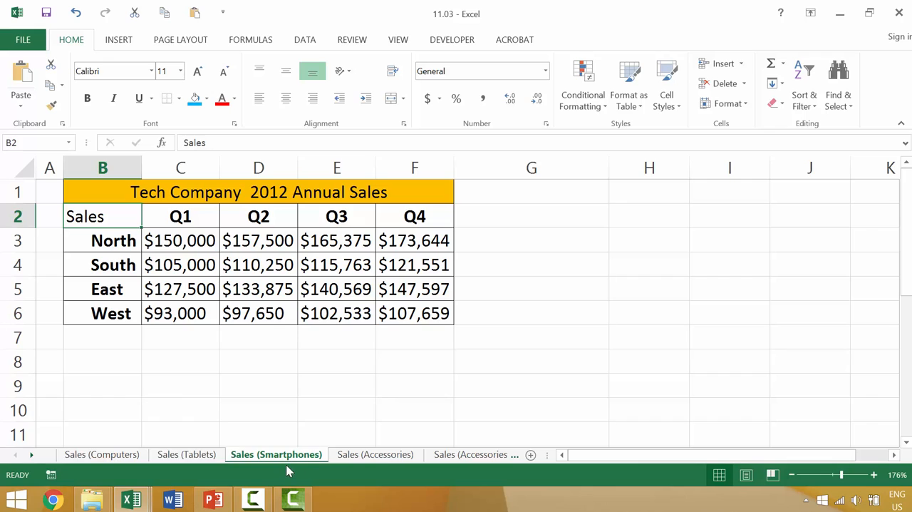
# Group the adjacent range of sheets from Sales (Computers) to Sales (Accessories), and ungroup it by selecting only Sales (Accessories) (2).
pyautogui.click(100, 457)
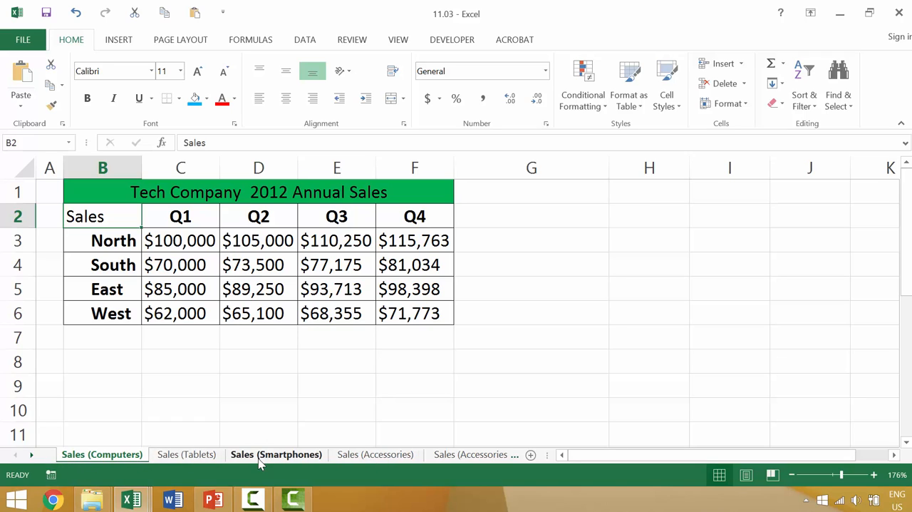
pyautogui.keyDown('shift'); pyautogui.click(363, 456); pyautogui.keyUp('shift')
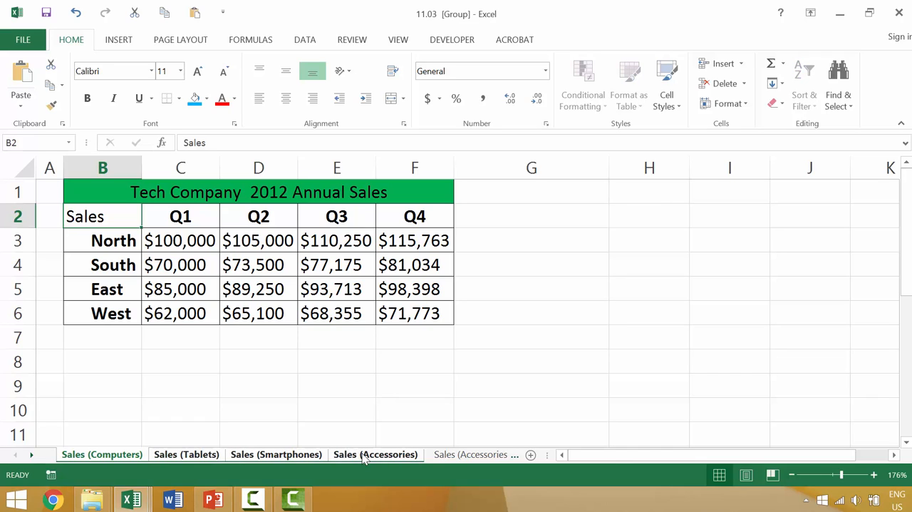
pyautogui.click(437, 455)
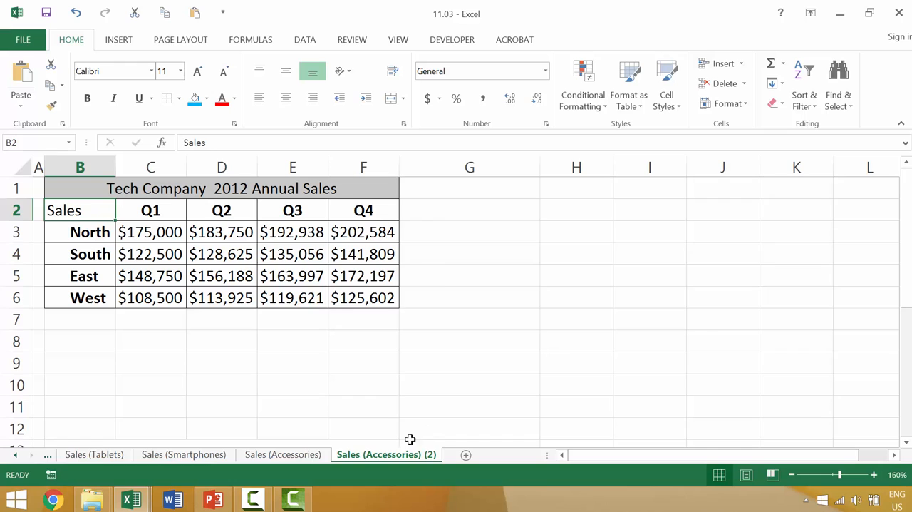
# Move the Sales (Accessories) (2) sheet before Sales (Smartphones), group it with Sales (Smartphones), and ungroup the two.
pyautogui.moveTo(391, 460); pyautogui.dragTo(174, 452)
pyautogui.keyDown('ctrl'); pyautogui.click(293, 456); pyautogui.keyUp('ctrl')
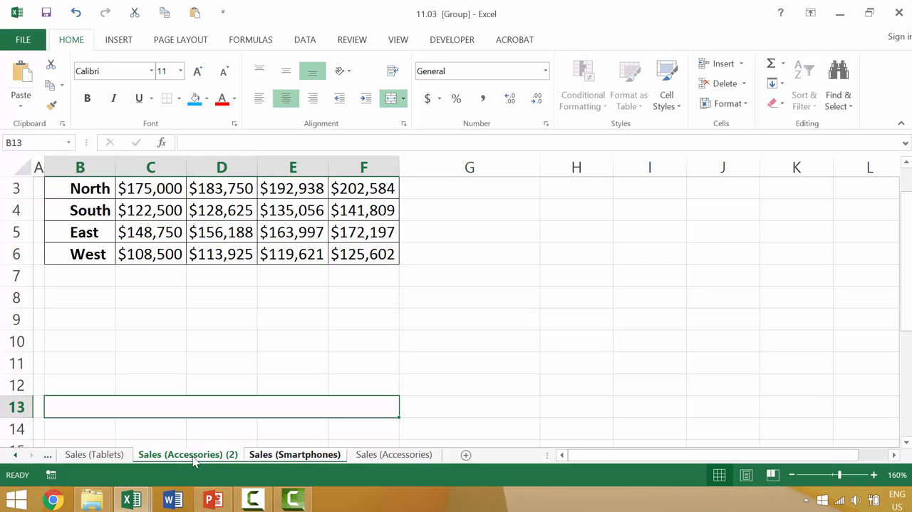
pyautogui.keyDown('ctrl'); pyautogui.click(308, 457); pyautogui.keyUp('ctrl')
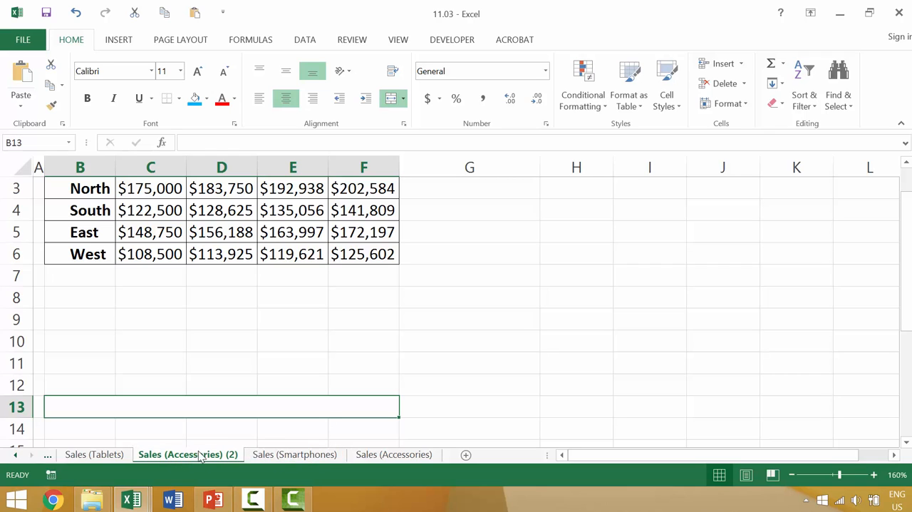